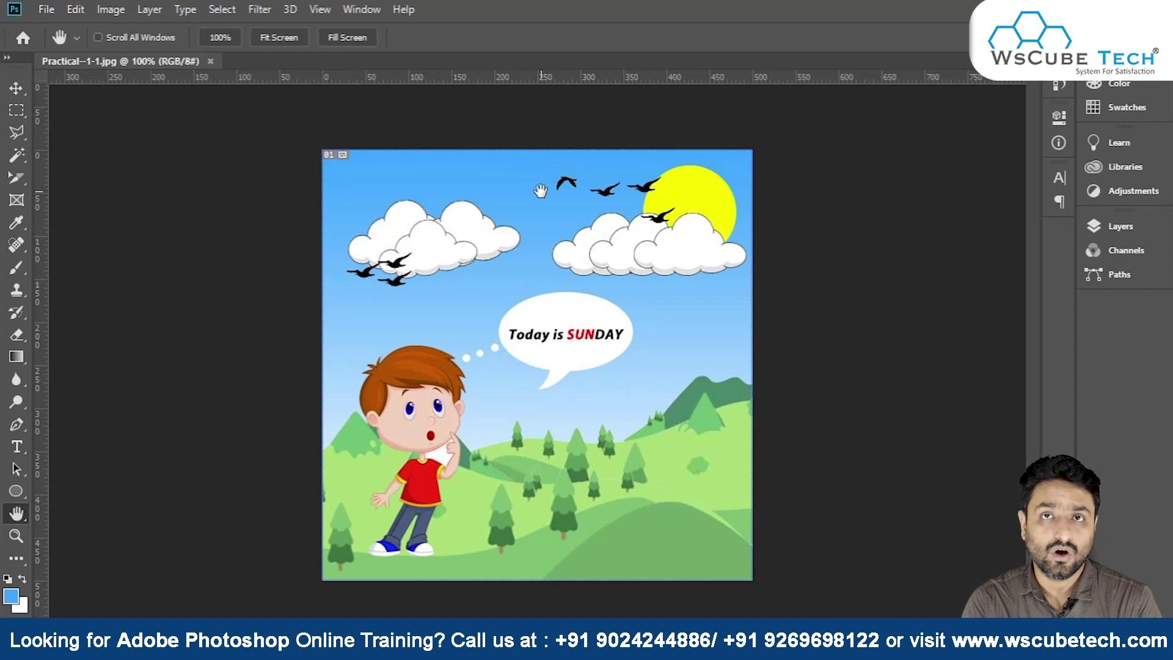
Fit the cartoon scene to the screen at 126%, then try the Rotate View and Move tools.
double_click(13, 515)
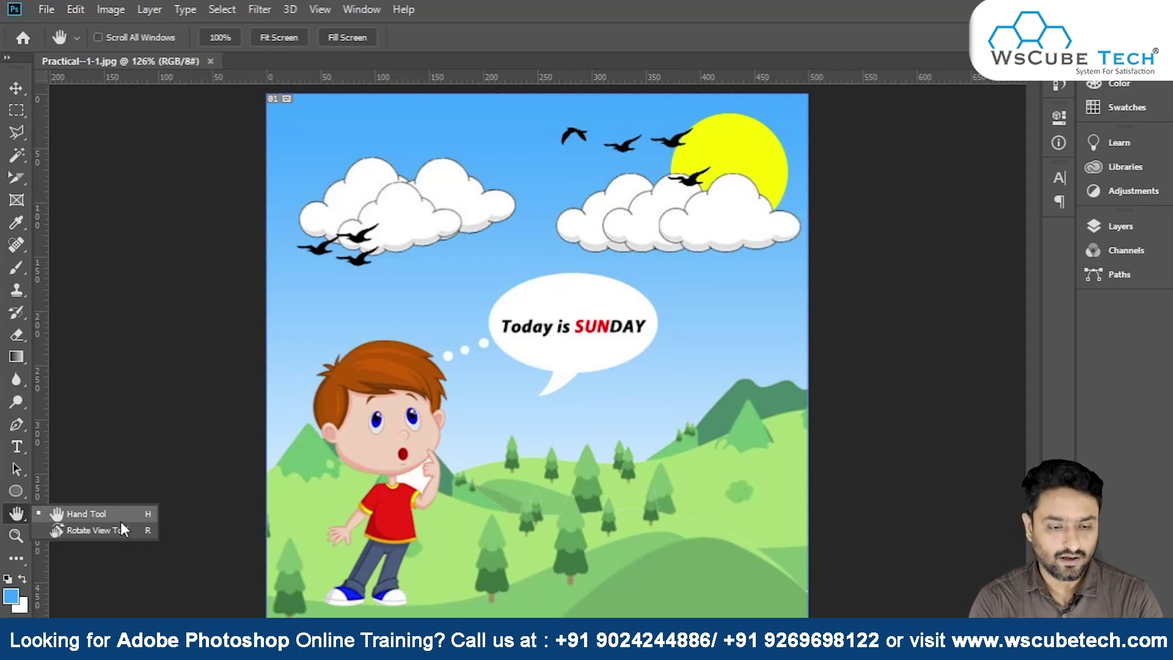
left_click(119, 521)
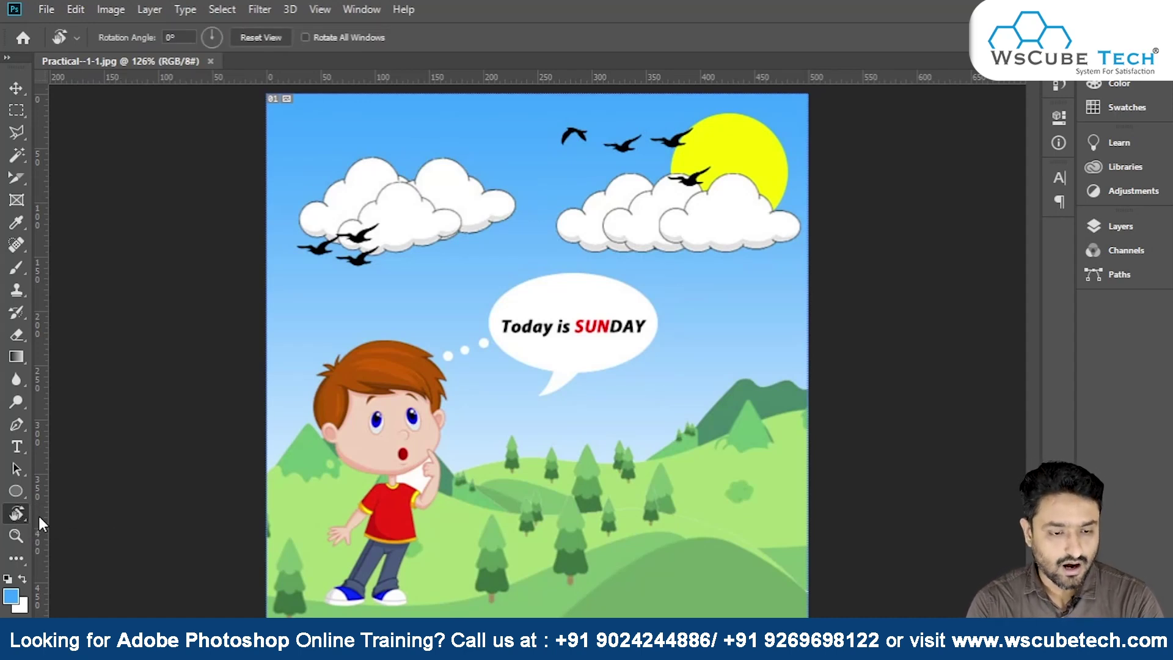
right_click(17, 513)
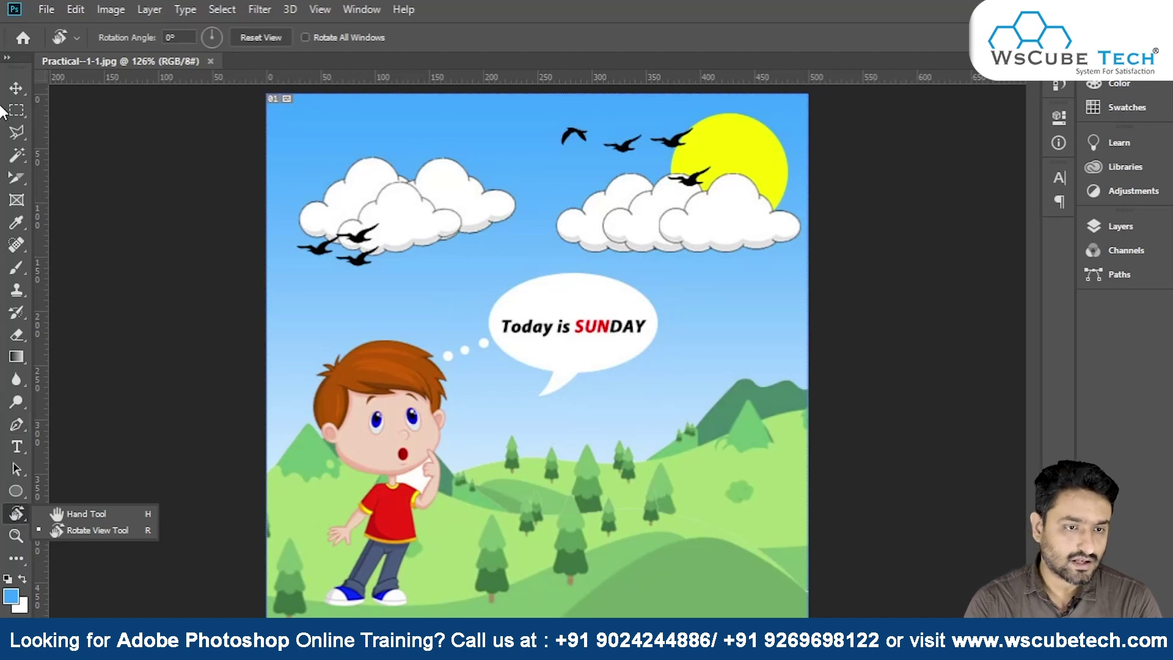
left_click(14, 90)
Step the zoom out, to fit, then in to 400%, centred on the 'Today is SUNDAY' bubble.
key("ctrl+minus")
key("ctrl+minus")
key("ctrl+plus")
key("ctrl+plus")
key("ctrl+minus")
key("ctrl+minus")
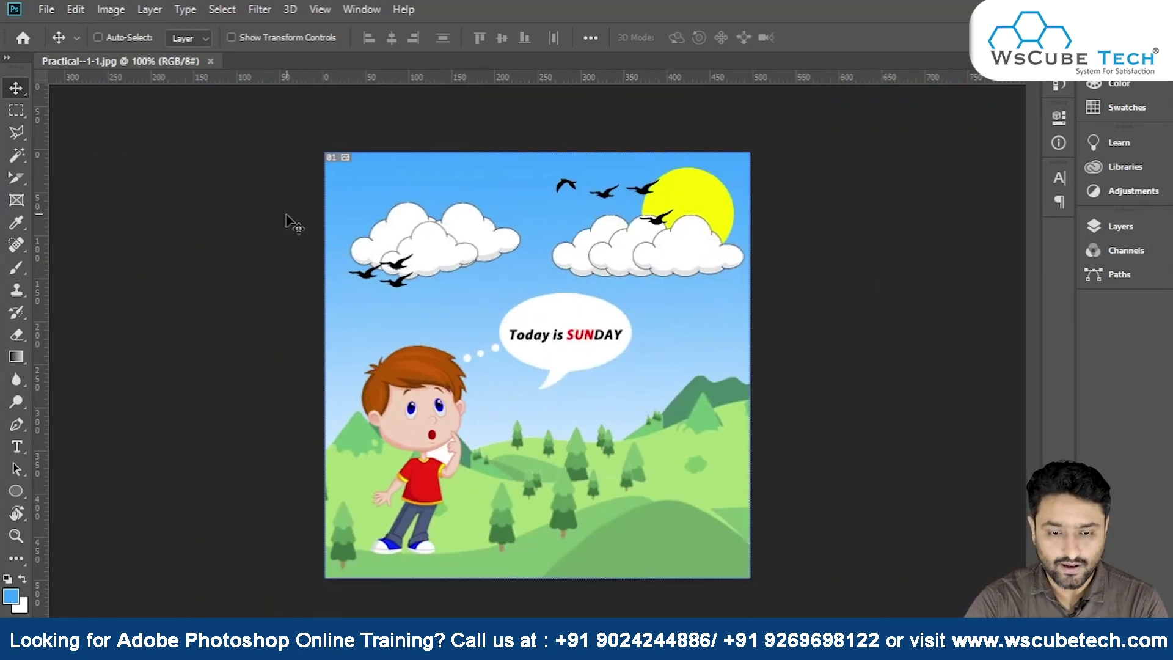
key("ctrl+0")
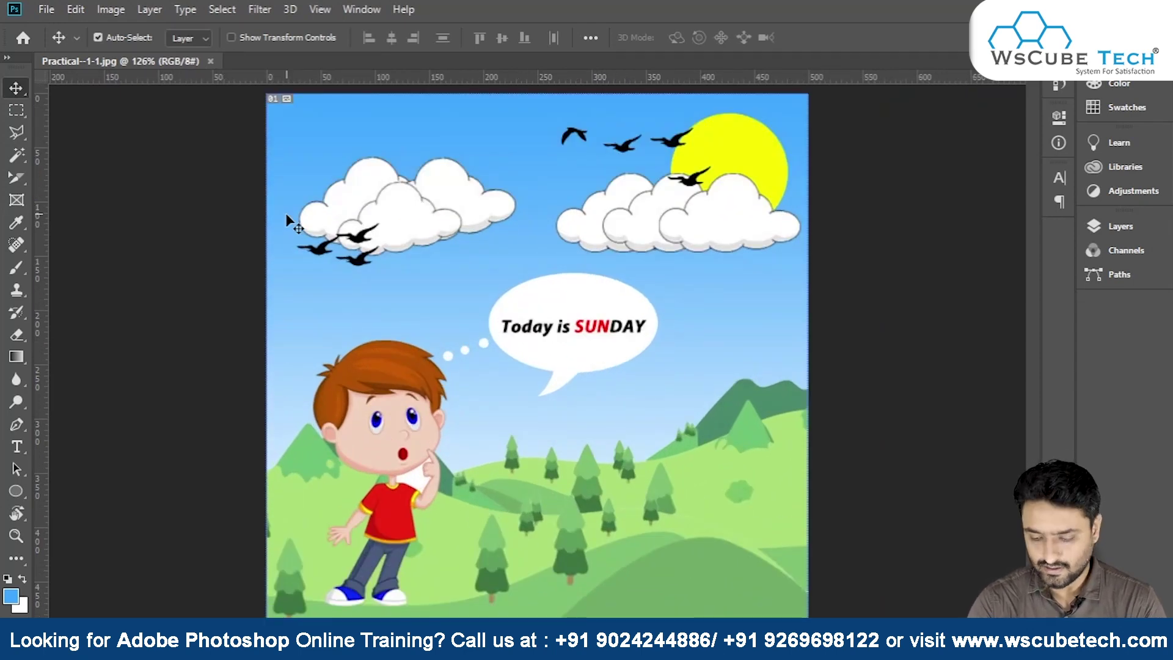
key("ctrl+plus")
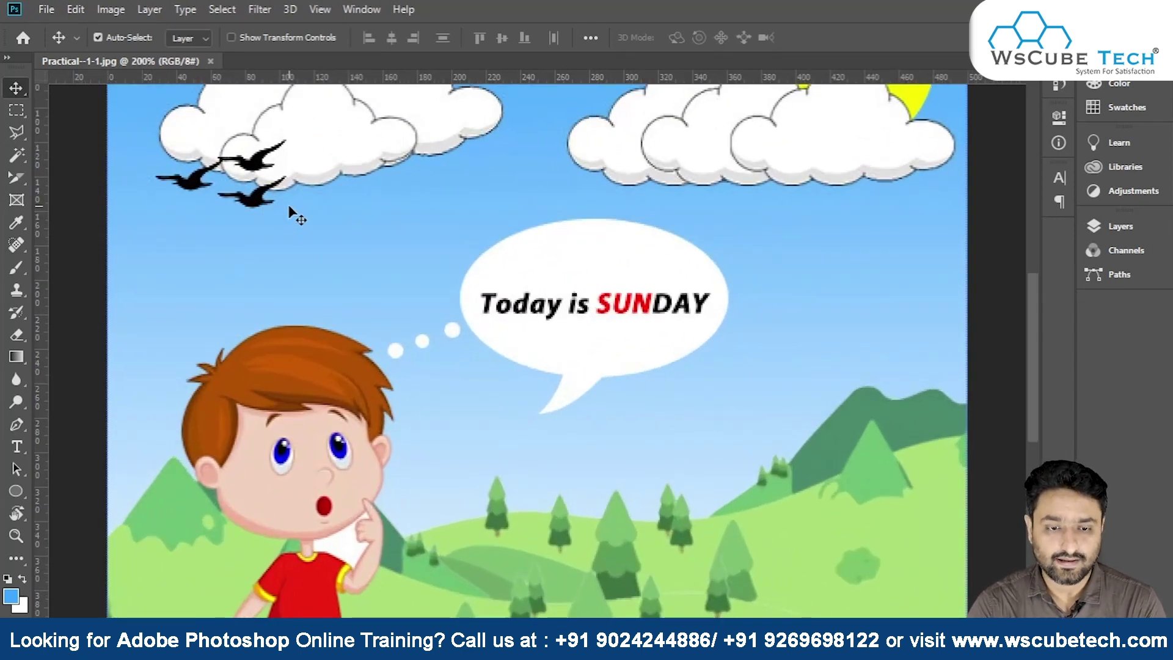
key("ctrl+plus")
key("ctrl+plus")
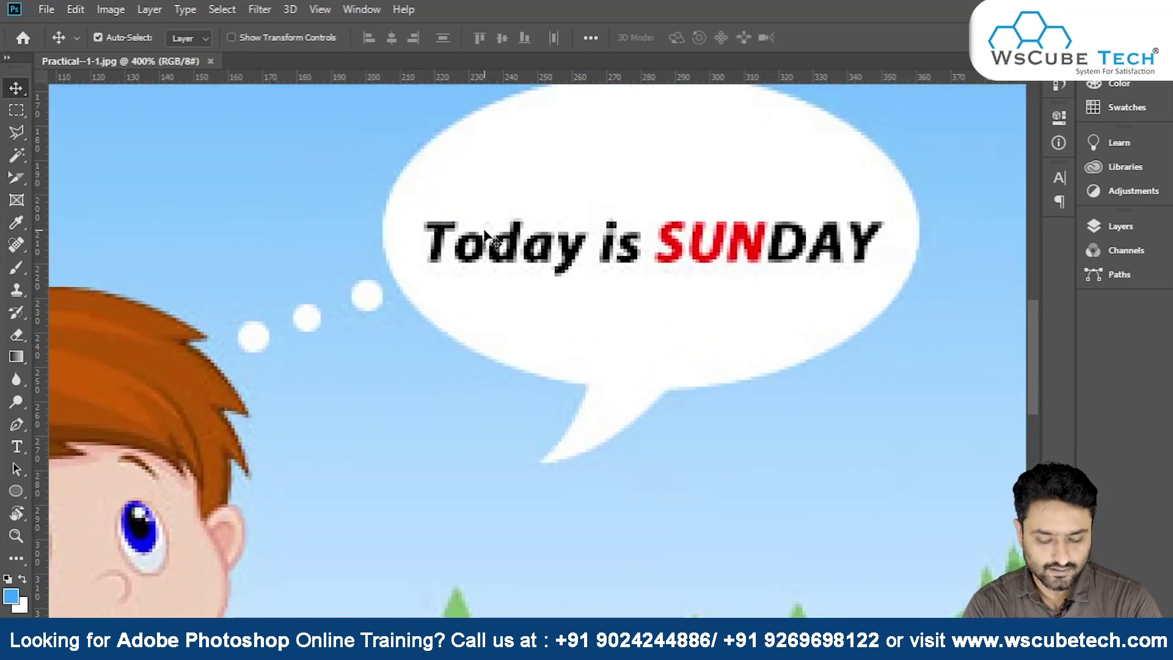
left_click_drag(571, 166, 584, 273)
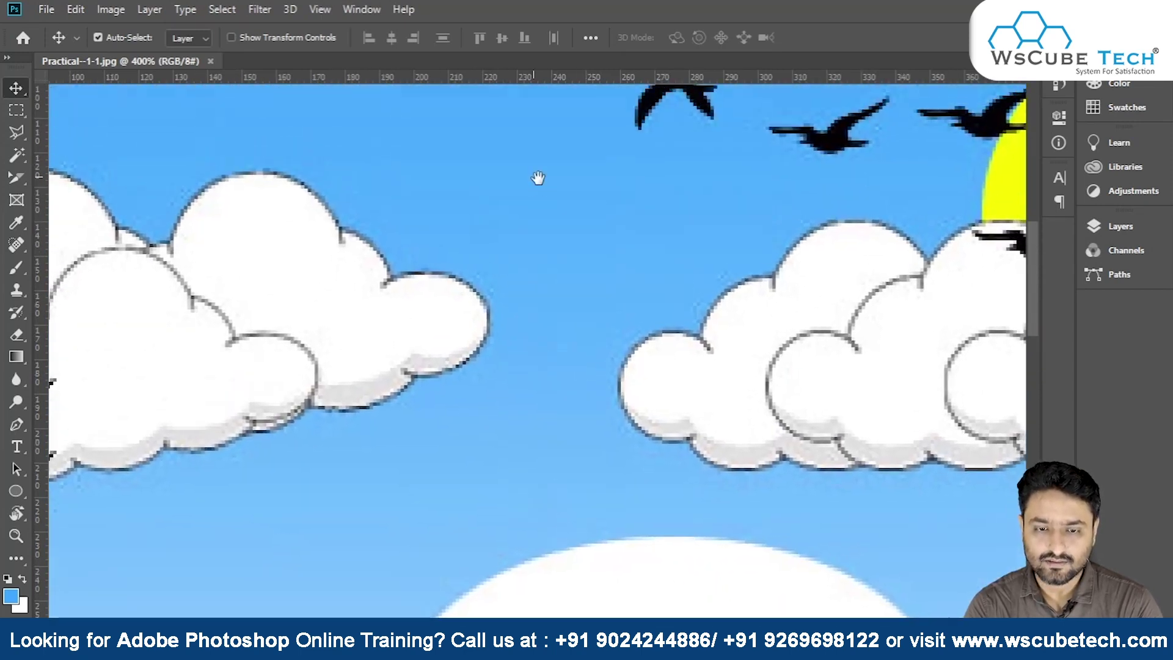
Pan the 400% view to the birds, clouds and sun, the hills and trees, then the bubble.
mouse_move(536, 177)
left_mouse_down()
mouse_move(518, 379)
mouse_move(552, 345)
mouse_move(505, 401)
mouse_move(409, 317)
mouse_move(663, 209)
mouse_move(367, 307)
left_mouse_up()
mouse_move(715, 296)
left_mouse_down()
mouse_move(470, 398)
mouse_move(379, 165)
left_mouse_up()
left_click_drag(560, 387, 508, 210)
mouse_move(525, 517)
left_mouse_down()
mouse_move(525, 441)
mouse_move(476, 490)
mouse_move(584, 291)
mouse_move(413, 248)
mouse_move(707, 356)
mouse_move(733, 116)
left_mouse_up()
mouse_move(672, 306)
left_mouse_down()
mouse_move(476, 254)
mouse_move(548, 126)
mouse_move(573, 263)
mouse_move(539, 353)
mouse_move(359, 204)
mouse_move(520, 397)
mouse_move(780, 286)
left_mouse_up()
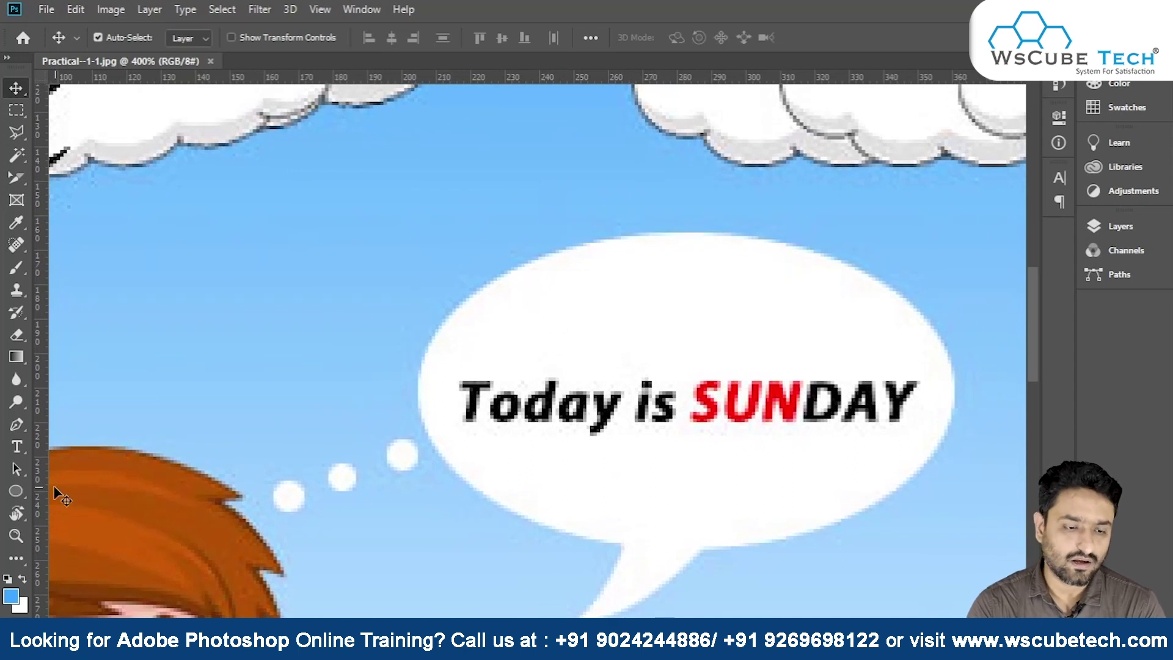
With the Hand tool, pan over the clouds and birds, then down to the hills and trees.
left_click_drag(16, 513, 86, 515)
left_click_drag(604, 251, 607, 422)
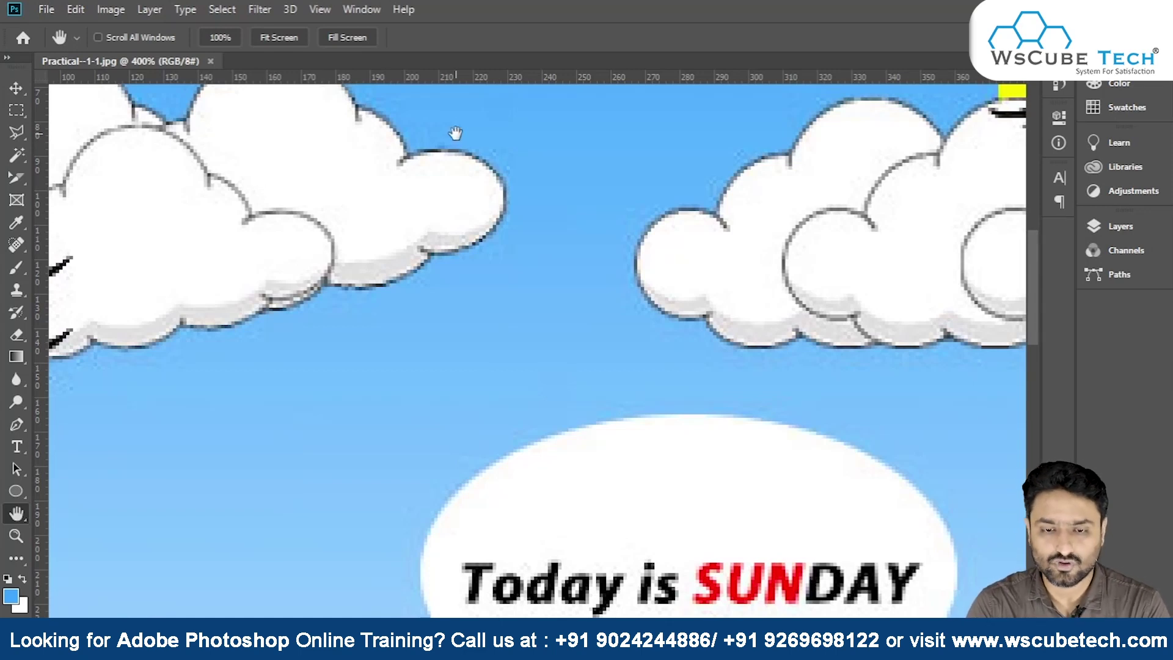
mouse_move(537, 217)
left_mouse_down()
mouse_move(505, 275)
mouse_move(736, 228)
left_mouse_up()
left_click_drag(235, 416, 235, 310)
left_click_drag(238, 611, 322, 374)
left_click_drag(562, 610, 523, 463)
left_click_drag(701, 611, 439, 311)
mouse_move(571, 484)
left_mouse_down()
mouse_move(387, 239)
mouse_move(356, 524)
mouse_move(320, 183)
mouse_move(519, 282)
mouse_move(527, 398)
left_mouse_up()
Pan across the sun, clouds, and the boy's legs and face, then scroll-zoom out to 100%.
left_click_drag(568, 224, 538, 396)
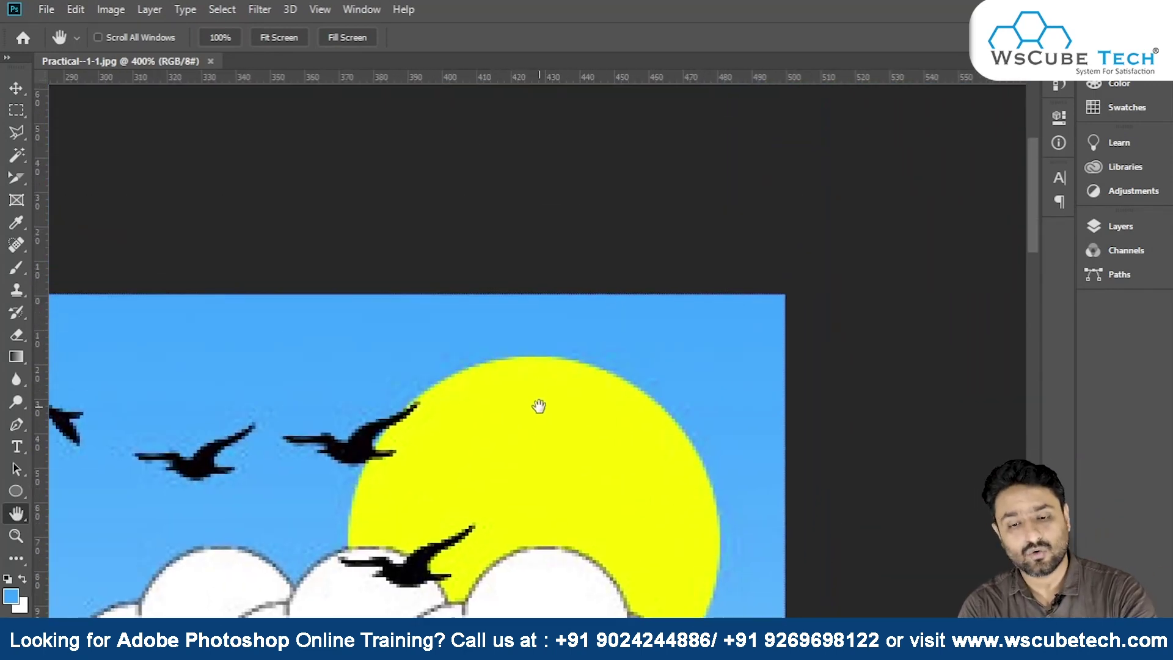
left_click_drag(529, 482, 662, 155)
mouse_move(480, 559)
left_mouse_down()
mouse_move(518, 386)
mouse_move(885, 122)
left_mouse_up()
left_click_drag(406, 411, 513, 209)
left_click_drag(513, 489, 513, 153)
left_click_drag(427, 550, 428, 306)
mouse_move(369, 503)
left_mouse_down()
mouse_move(288, 116)
mouse_move(440, 230)
mouse_move(104, 400)
left_mouse_up()
left_click_drag(835, 184, 578, 341)
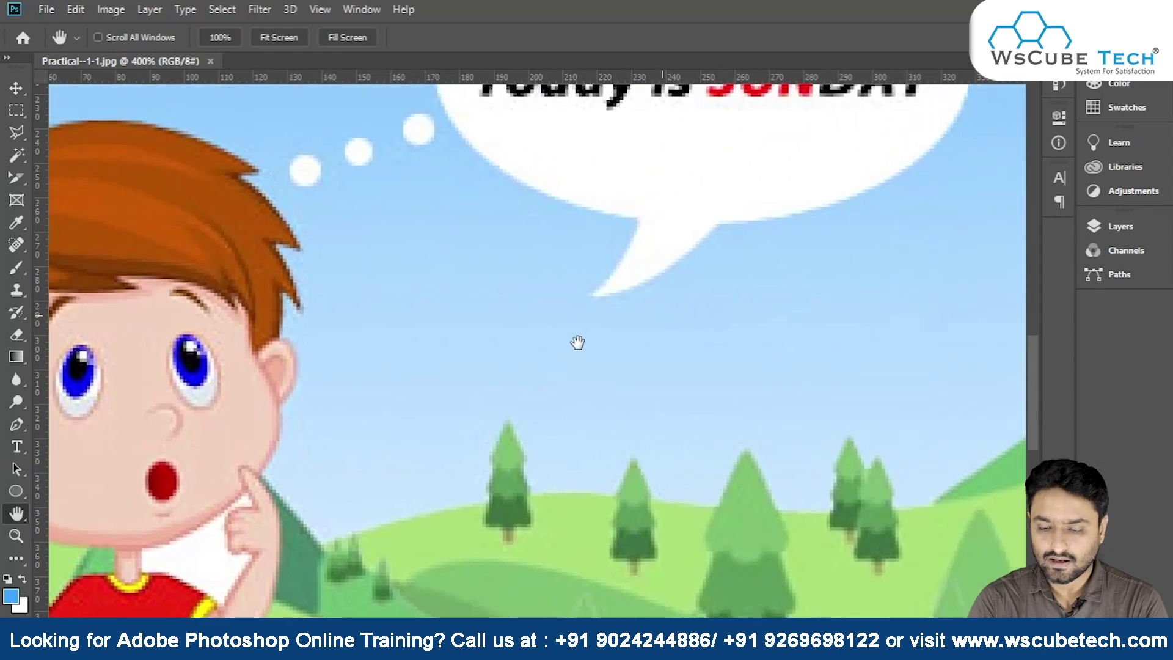
scroll(578, 342, "down", 2)
scroll(575, 340, "down", 3)
scroll(576, 340, "down", 3)
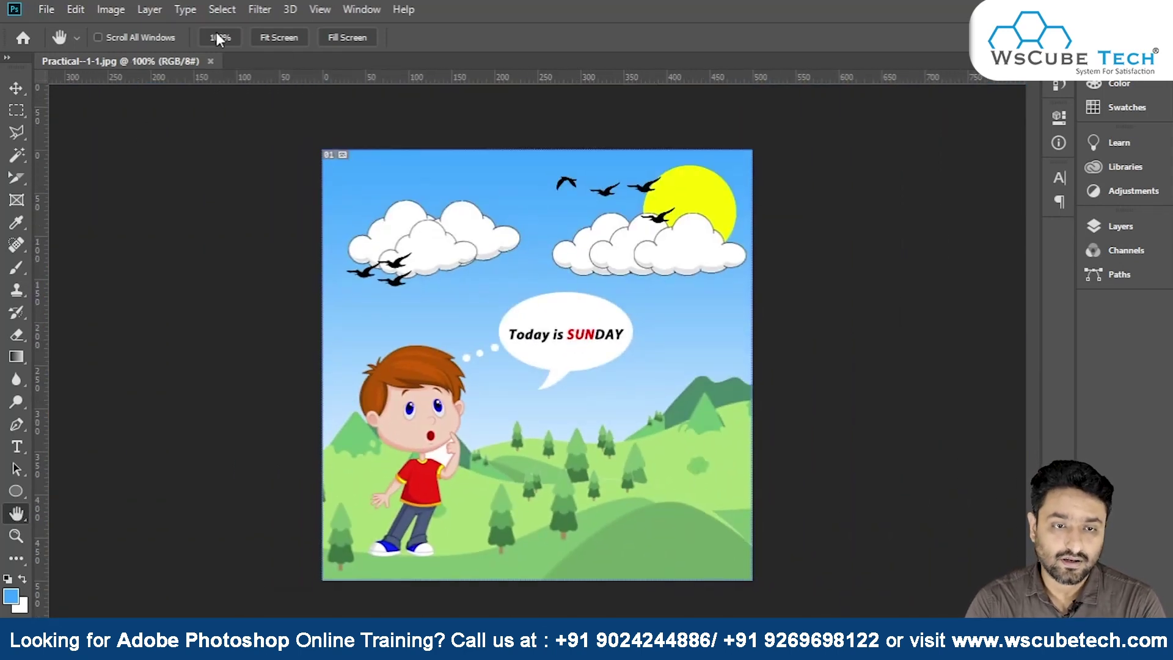
Zoom in to 500%, then compare the 100%, Fit Screen and Fill Screen presets.
key("ctrl+plus")
key("ctrl+plus")
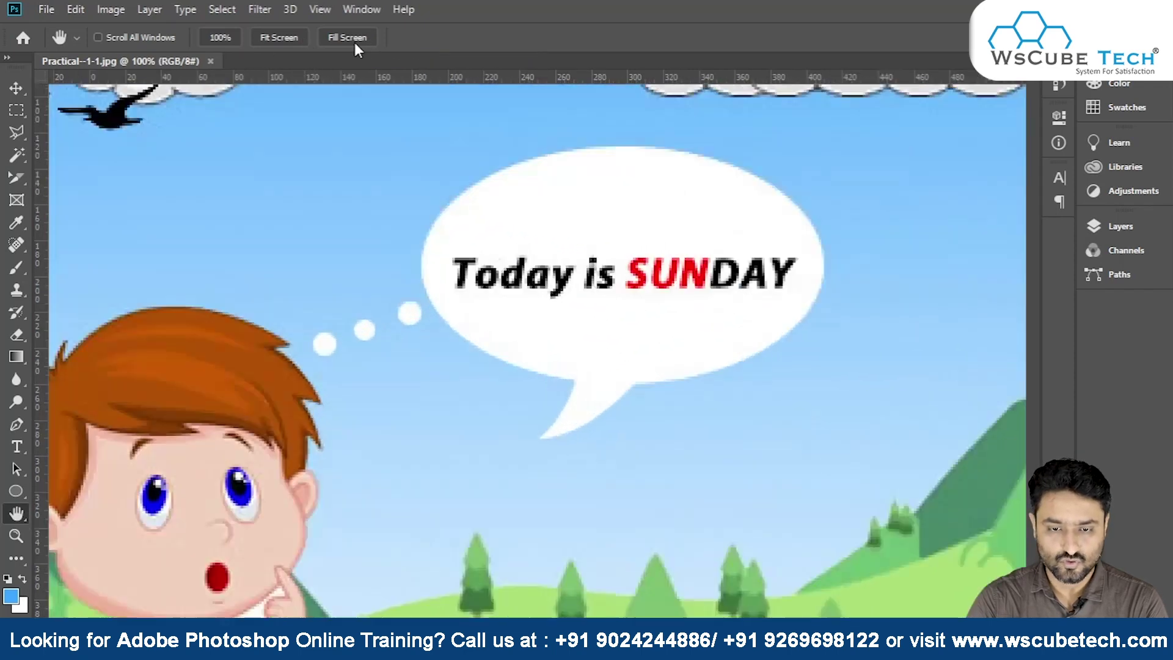
key("ctrl+plus")
key("ctrl+plus")
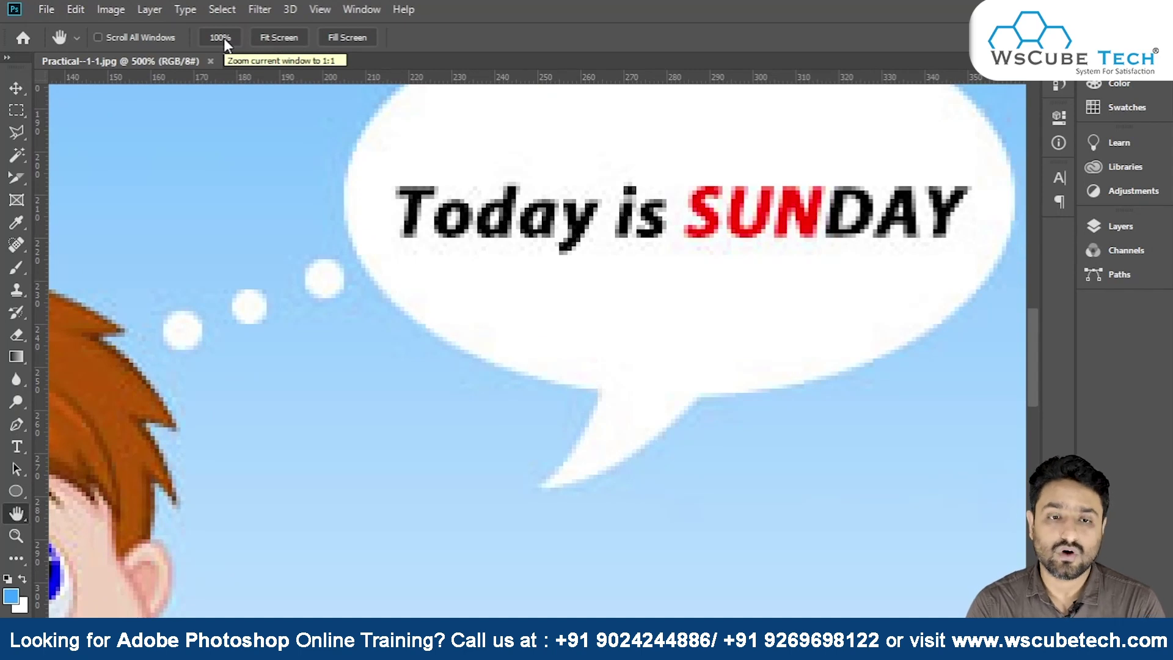
left_click(223, 38)
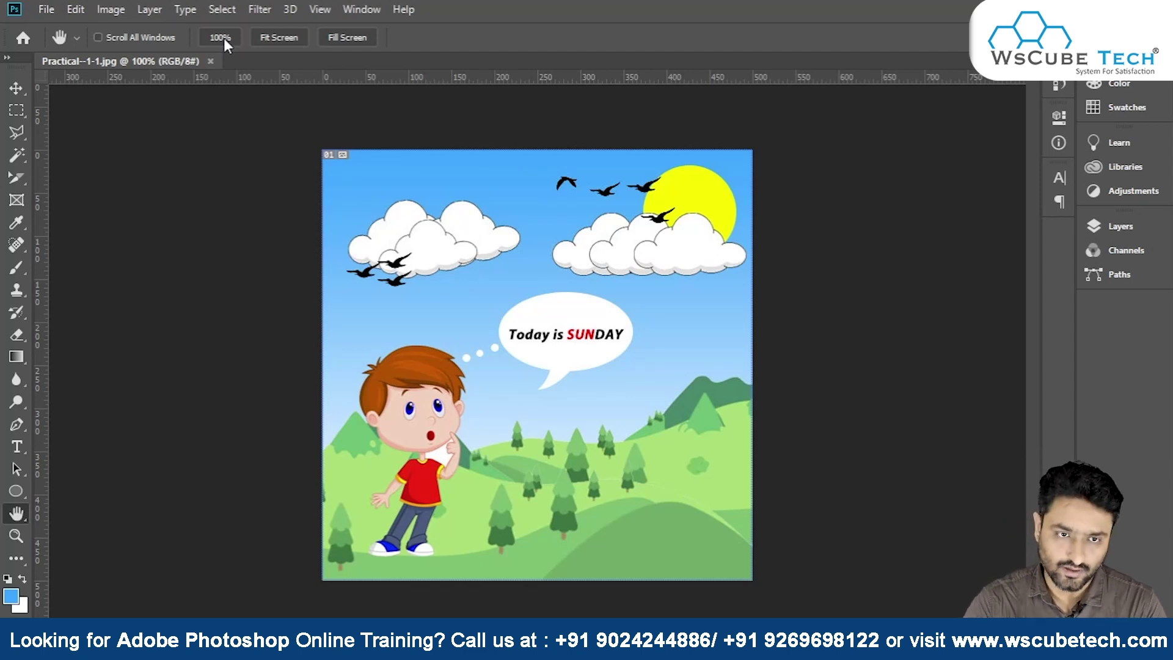
left_click(274, 37)
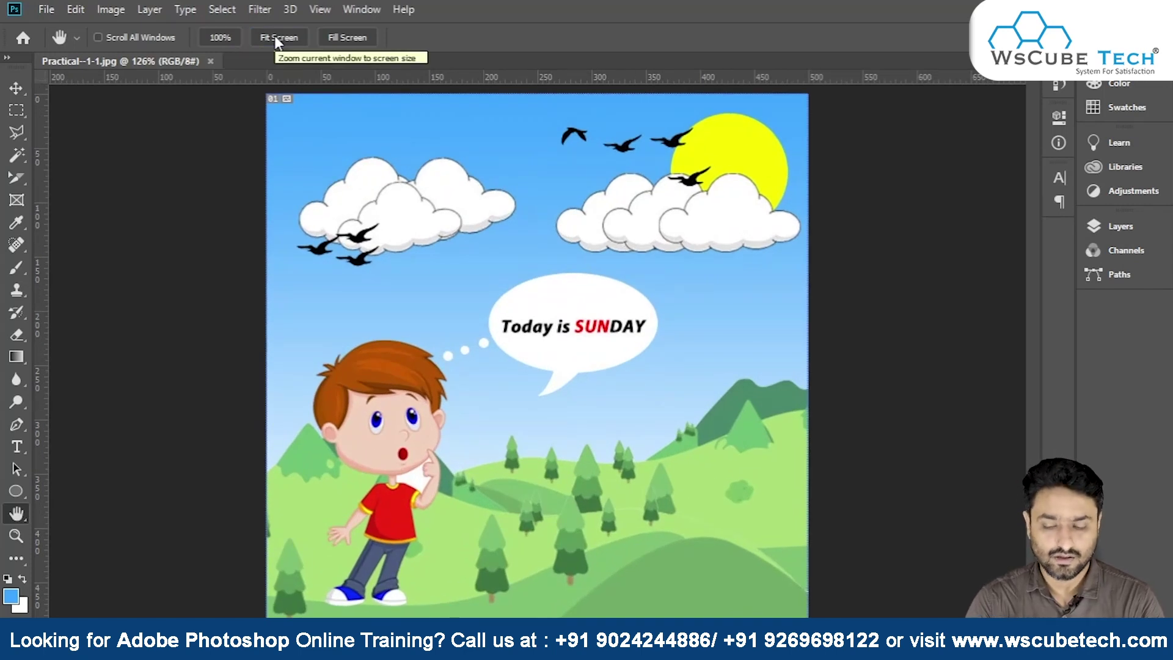
left_click(362, 38)
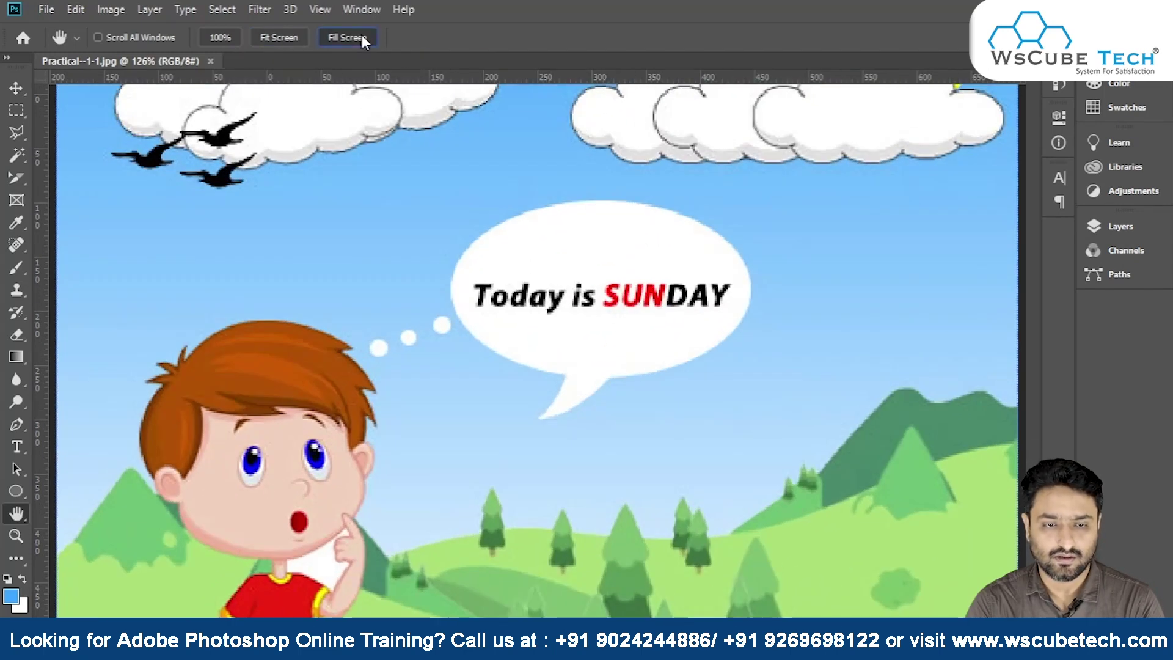
Adjust the zoom to 300% and pan to the clouds above the speech bubble.
key("ctrl+minus")
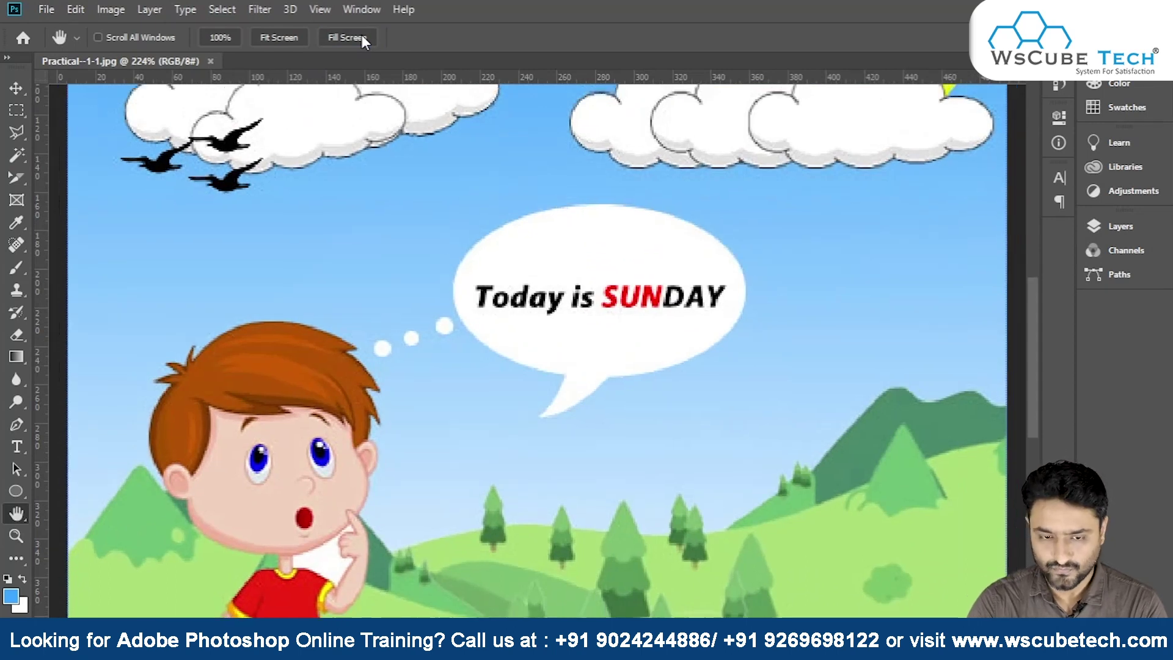
key("ctrl+minus")
key("ctrl+minus")
key("ctrl+minus")
key("ctrl+plus")
key("ctrl+plus")
key("ctrl+plus")
key("ctrl+plus")
key("ctrl+plus")
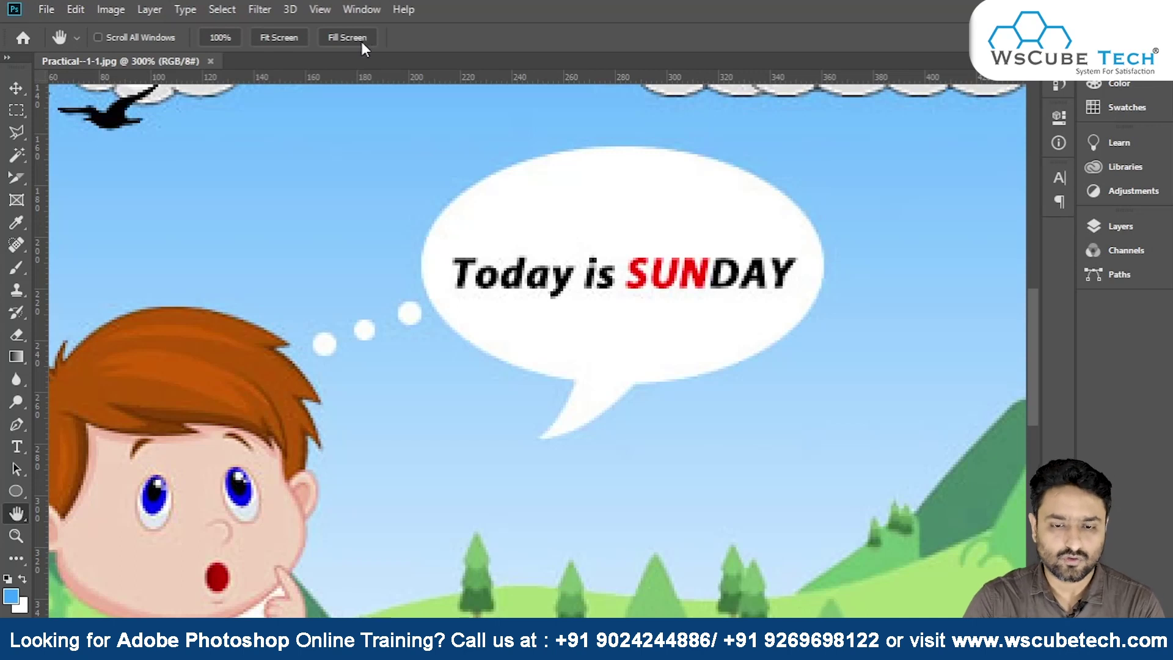
mouse_move(409, 173)
left_mouse_down()
mouse_move(335, 364)
mouse_move(479, 340)
mouse_move(589, 374)
mouse_move(477, 332)
mouse_move(324, 215)
mouse_move(534, 427)
mouse_move(615, 328)
mouse_move(499, 306)
mouse_move(610, 303)
mouse_move(580, 372)
mouse_move(641, 397)
mouse_move(575, 397)
mouse_move(623, 227)
mouse_move(404, 238)
mouse_move(442, 323)
left_mouse_up()
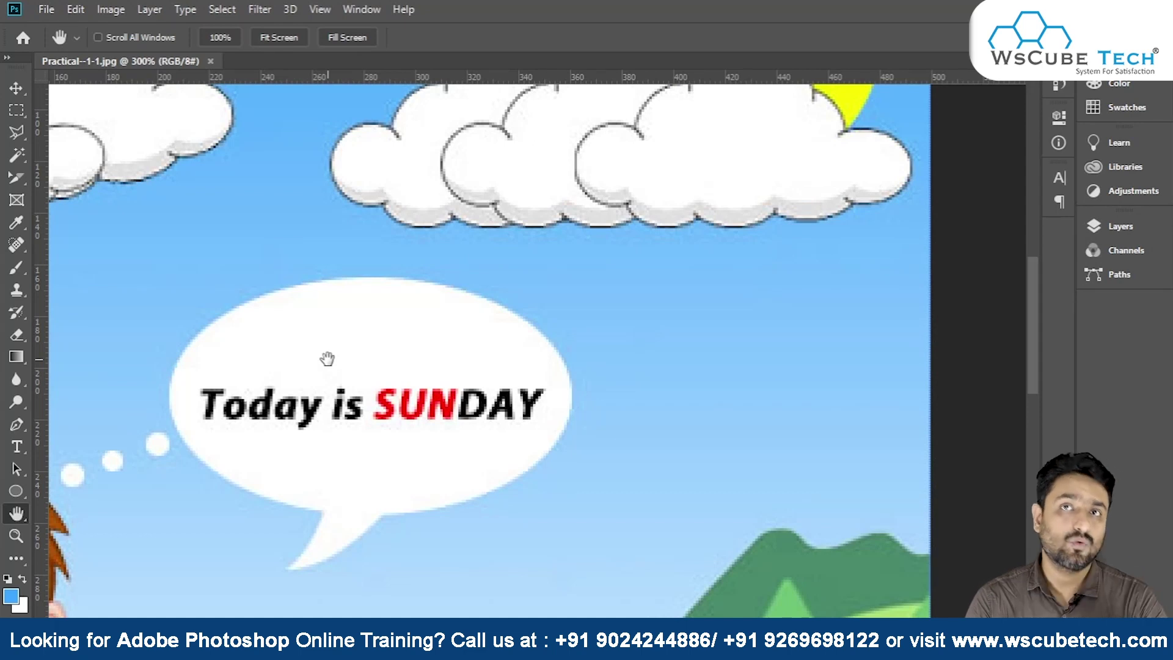
Pan the 300% view down to the boy, trees and hills, then zoom out one step.
mouse_move(338, 383)
left_mouse_down()
mouse_move(423, 228)
mouse_move(649, 476)
left_mouse_up()
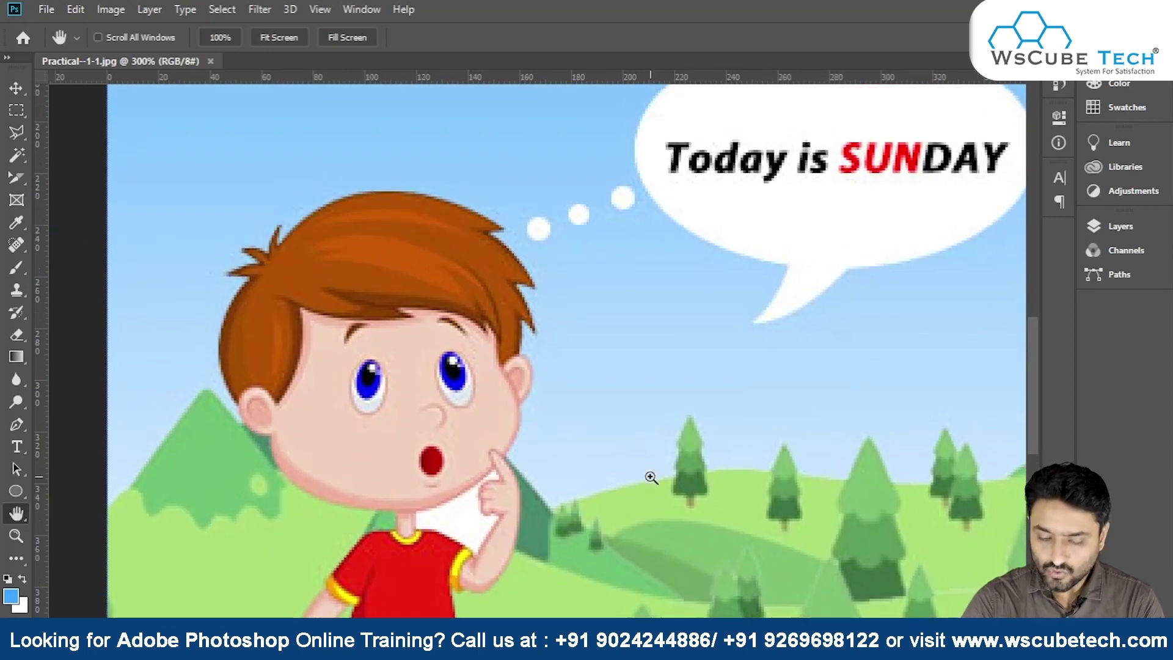
key("ctrl+minus")
key("ctrl+minus")
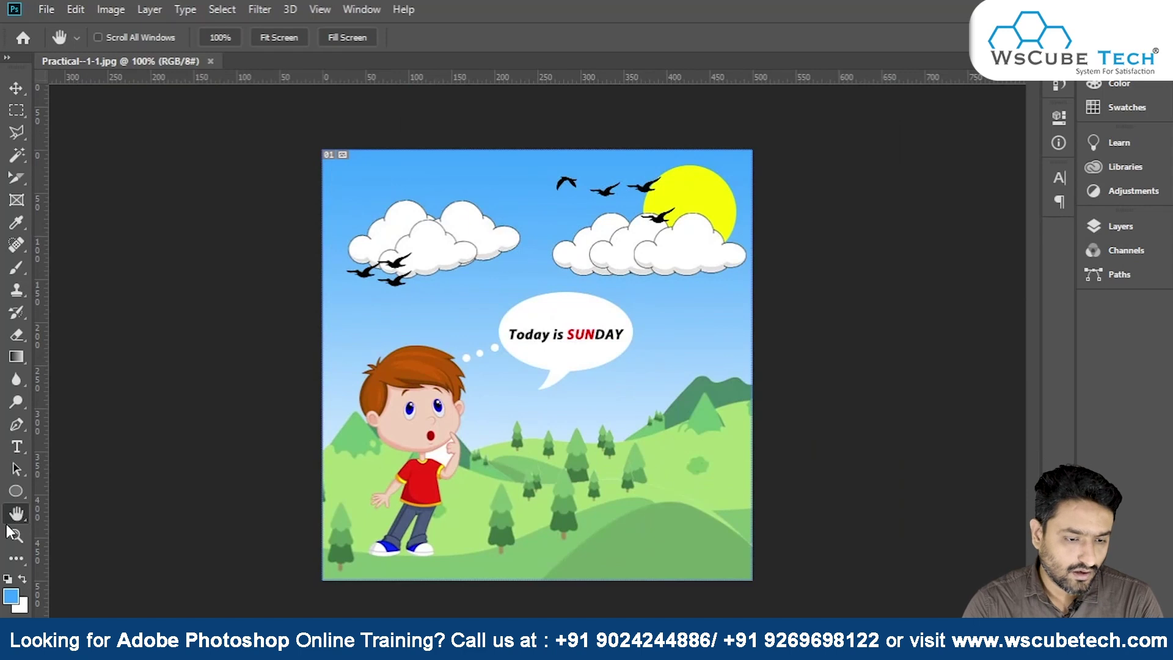
With the Rotate View tool, tilt the canvas about 22° and keep spinning it.
right_click(12, 515)
left_click(39, 534)
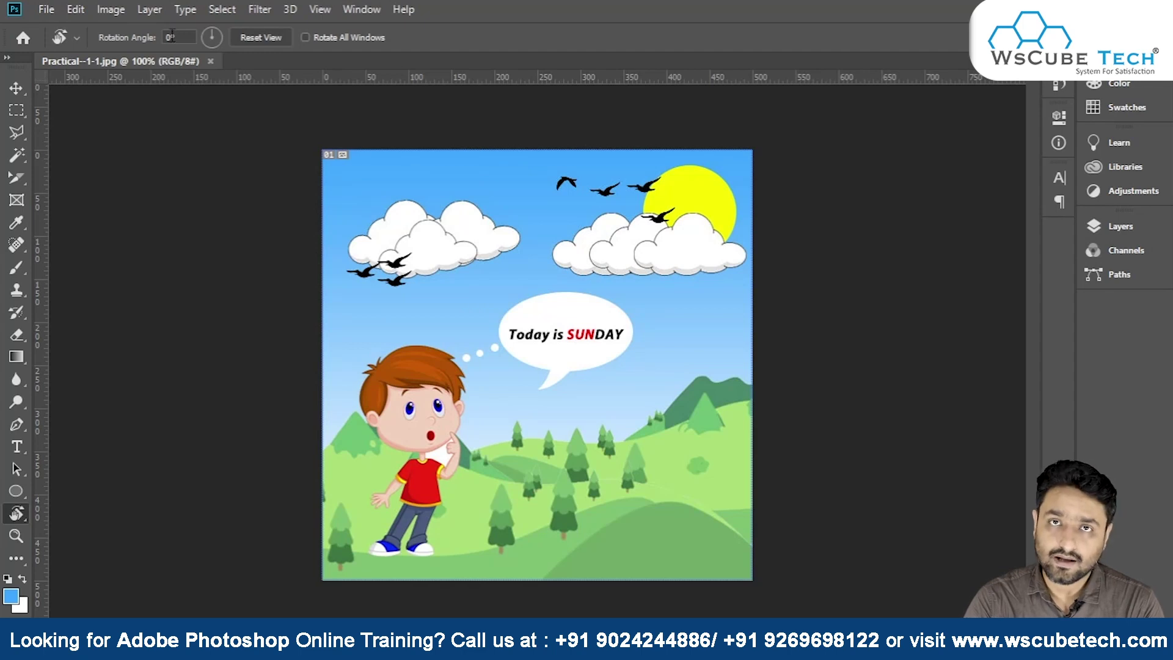
mouse_move(688, 229)
left_mouse_down()
mouse_move(708, 312)
mouse_move(696, 199)
left_mouse_up()
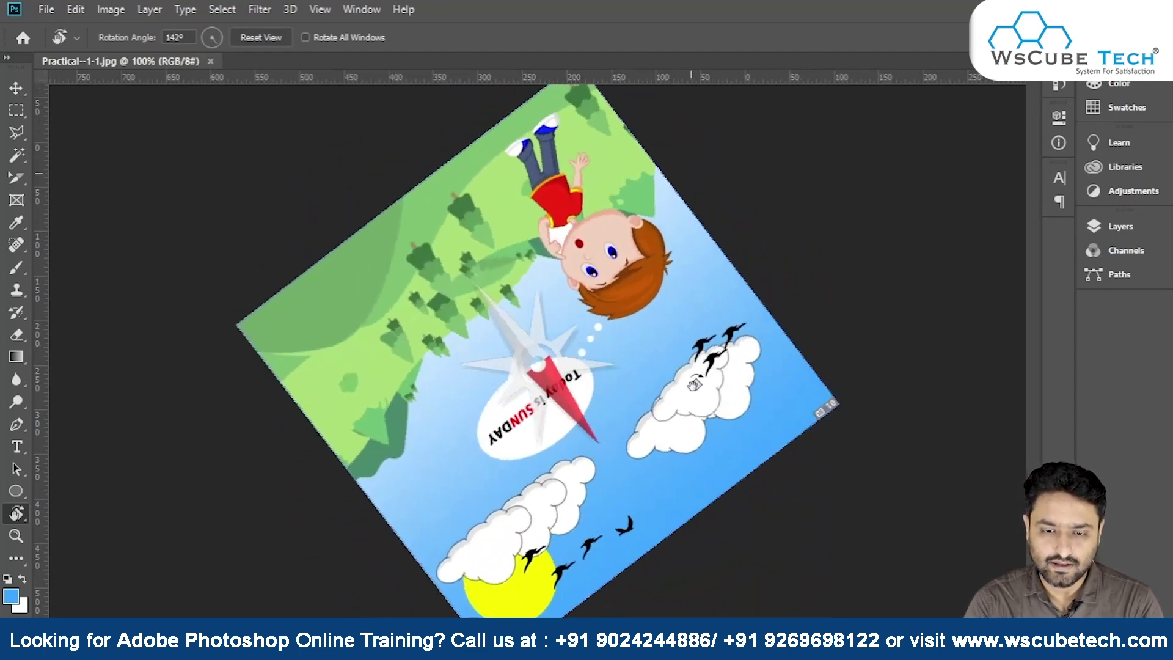
left_click_drag(696, 199, 641, 486)
mouse_move(703, 238)
left_mouse_down()
mouse_move(690, 452)
mouse_move(660, 254)
mouse_move(707, 335)
left_mouse_up()
Rotate the view through about 29°, upside down and -102°, ending at 141°.
left_click_drag(702, 256, 713, 320)
left_click_drag(702, 183, 706, 254)
left_click_drag(708, 191, 715, 397)
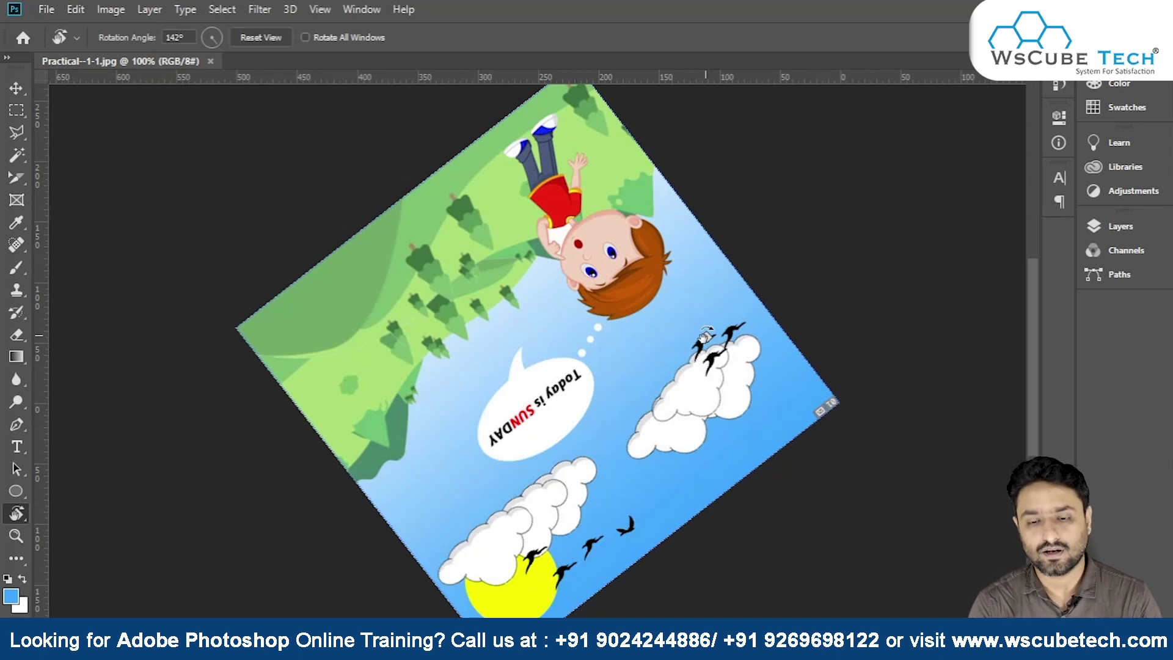
left_click_drag(763, 357, 732, 480)
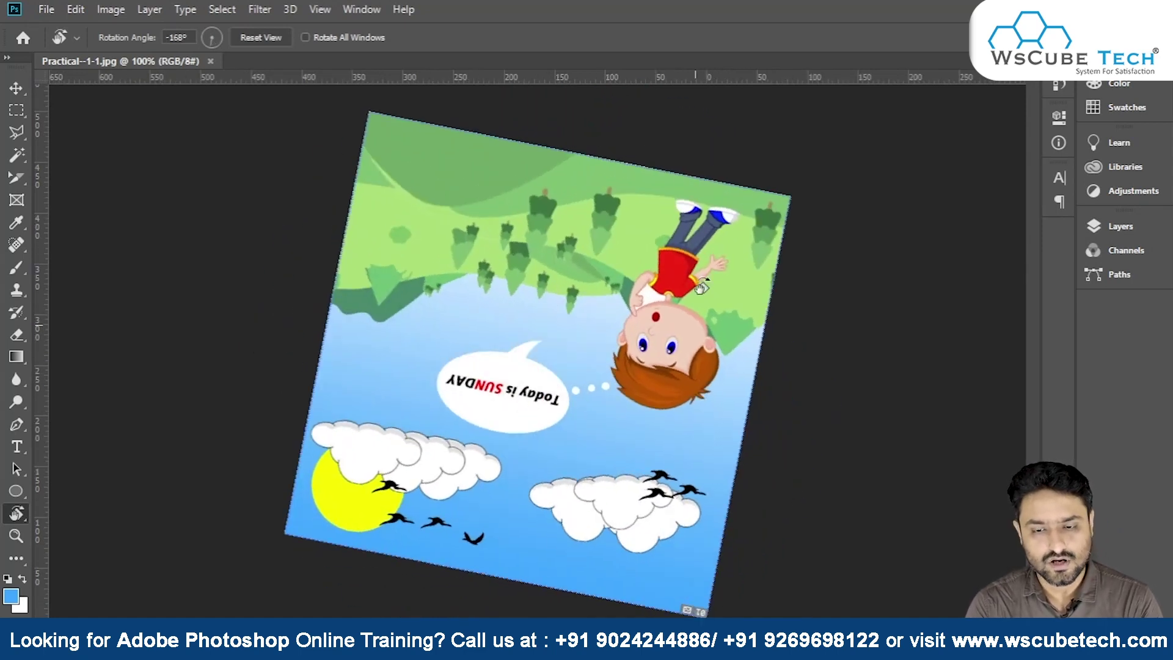
left_click_drag(731, 480, 690, 565)
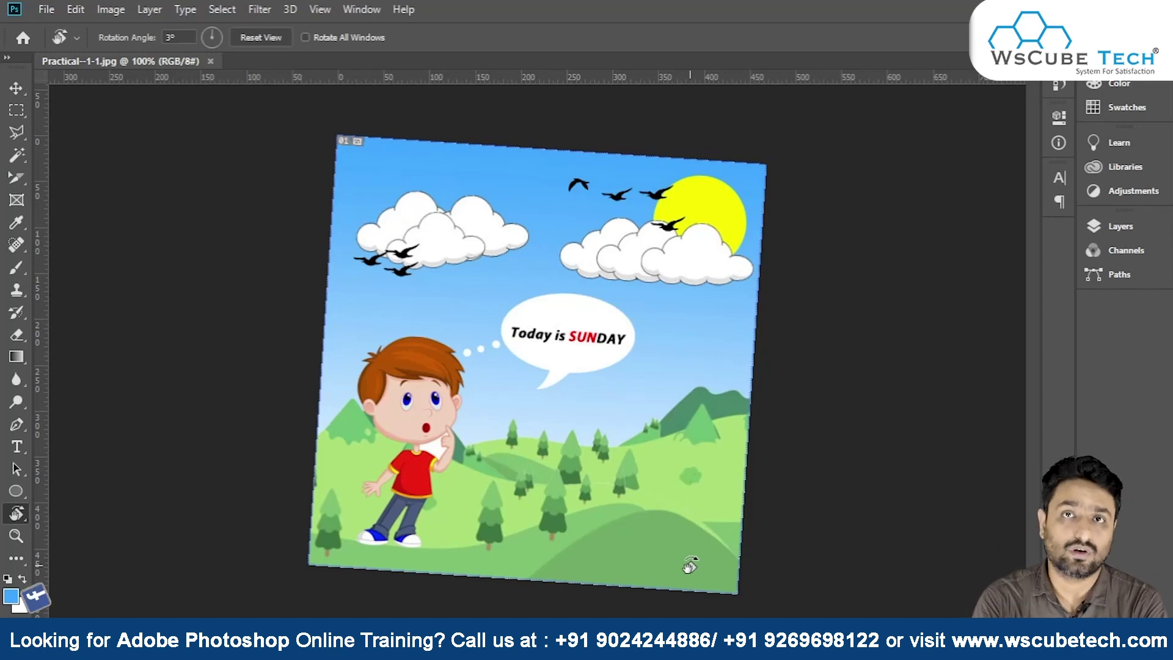
mouse_move(689, 565)
left_mouse_down()
mouse_move(673, 513)
mouse_move(689, 500)
left_mouse_up()
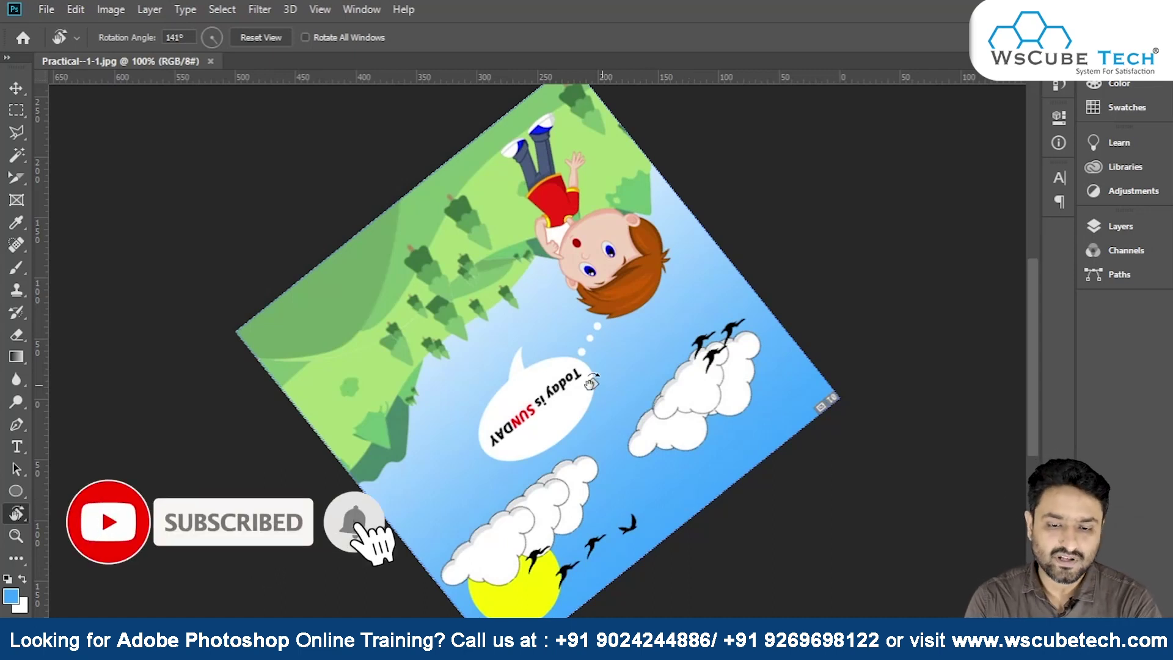
Spin the view to about -158°, then reset the rotation to 0°.
left_click_drag(688, 499, 635, 505)
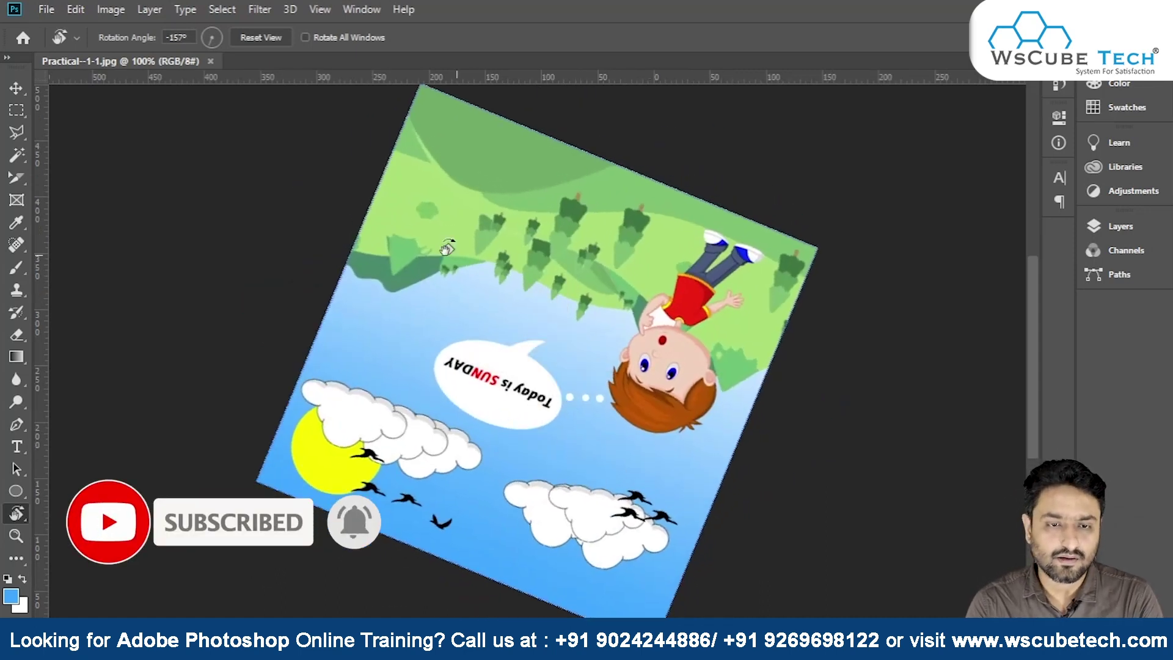
left_click(261, 42)
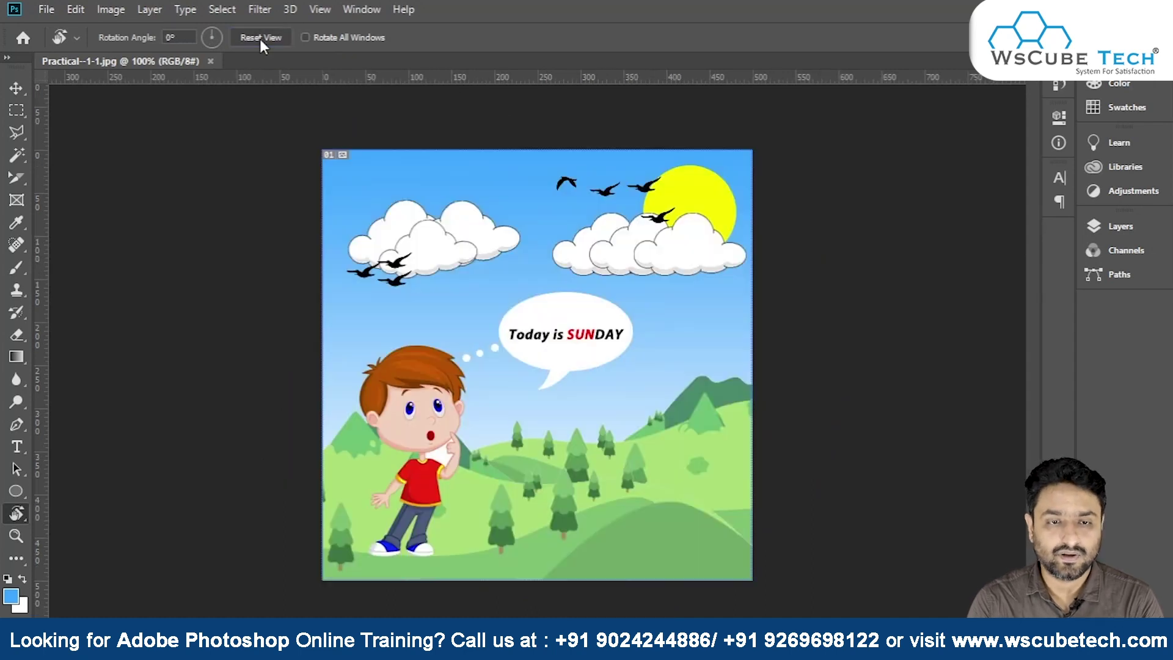